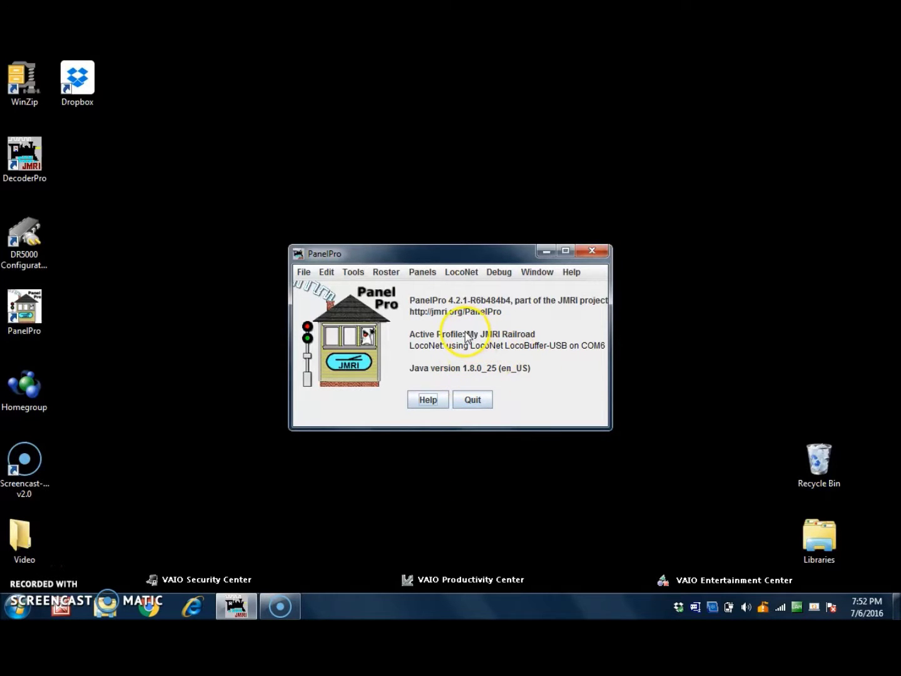
Open the LocoNet traffic monitor from the LocoNet menu, then close it again
click(462, 273)
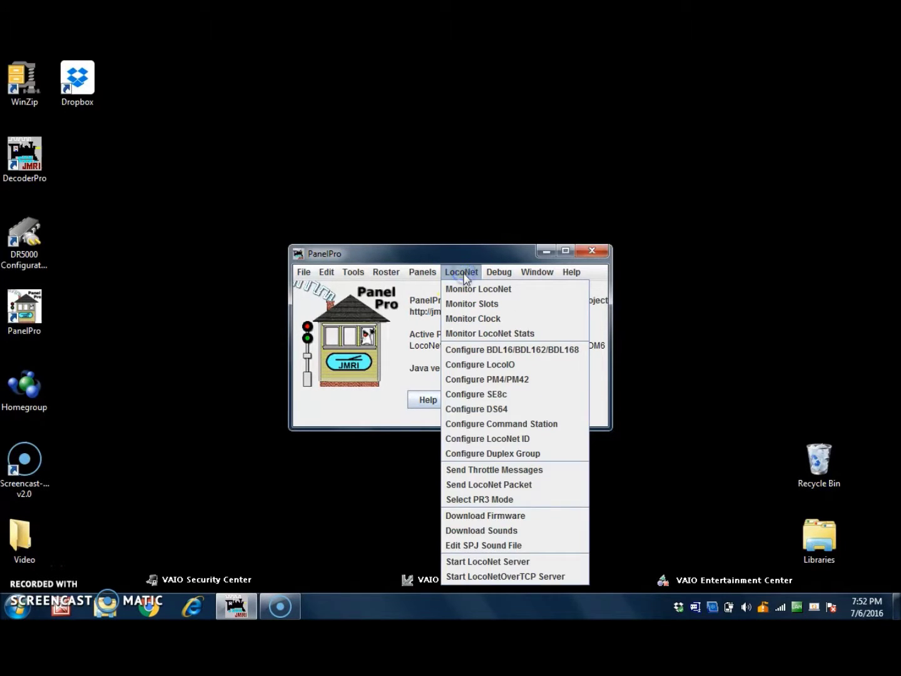
click(471, 289)
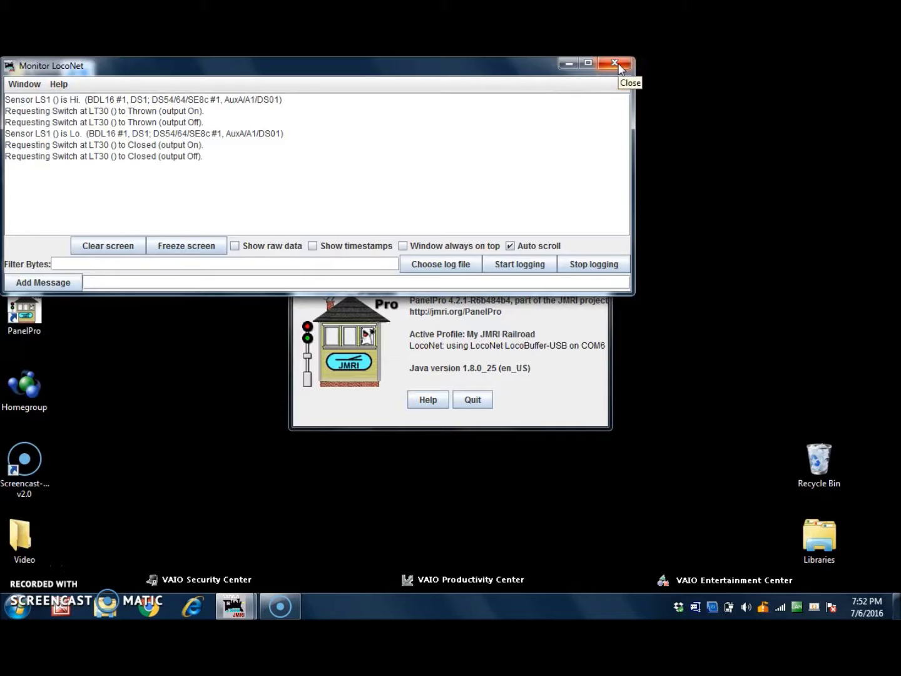
click(618, 65)
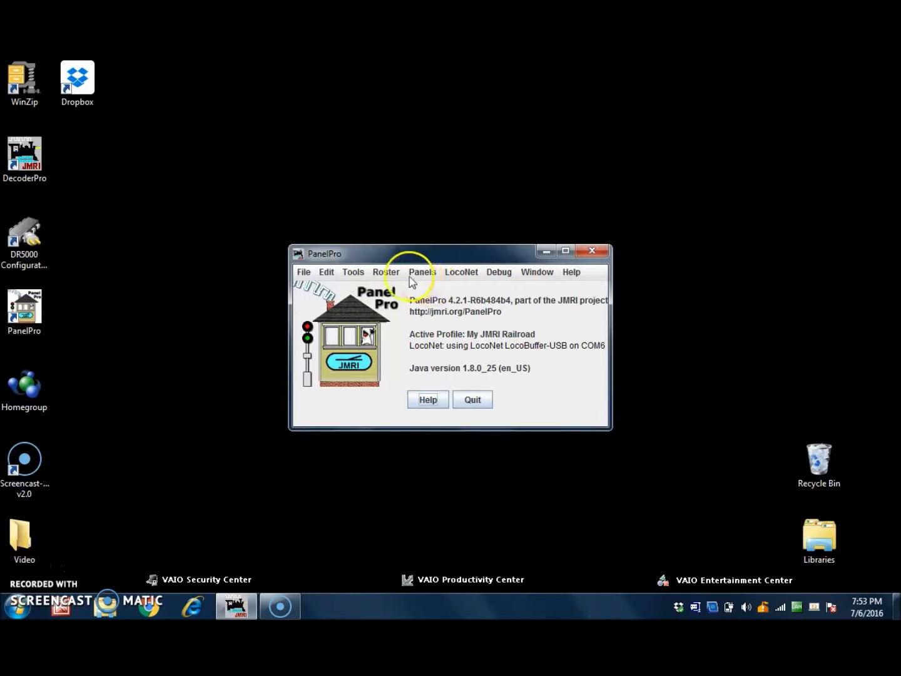
Show the Sensors table maximized and scroll through ISCLOCKRUNNING and the LS sensors
click(352, 273)
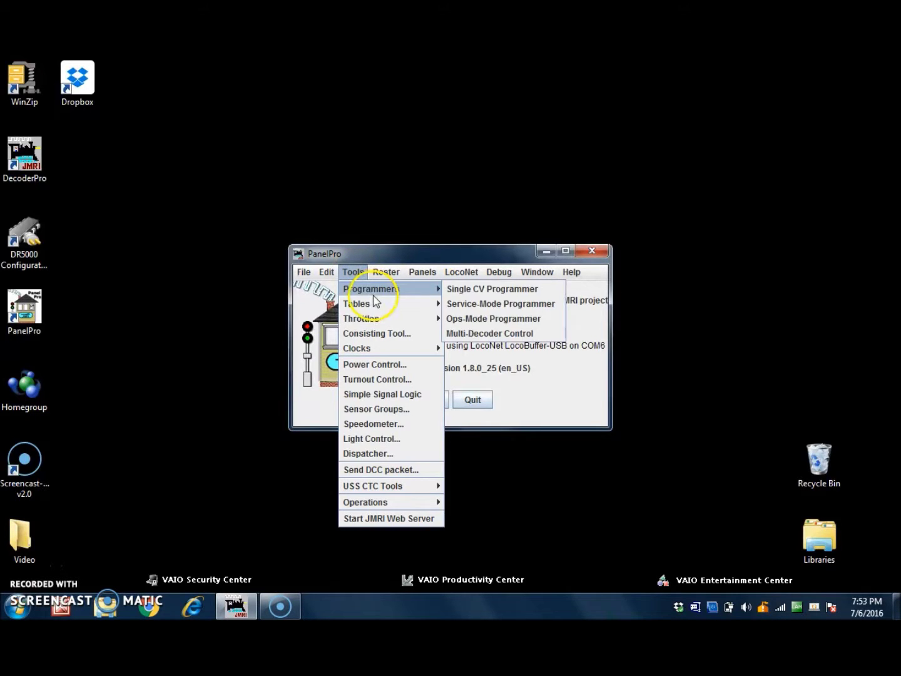
click(429, 303)
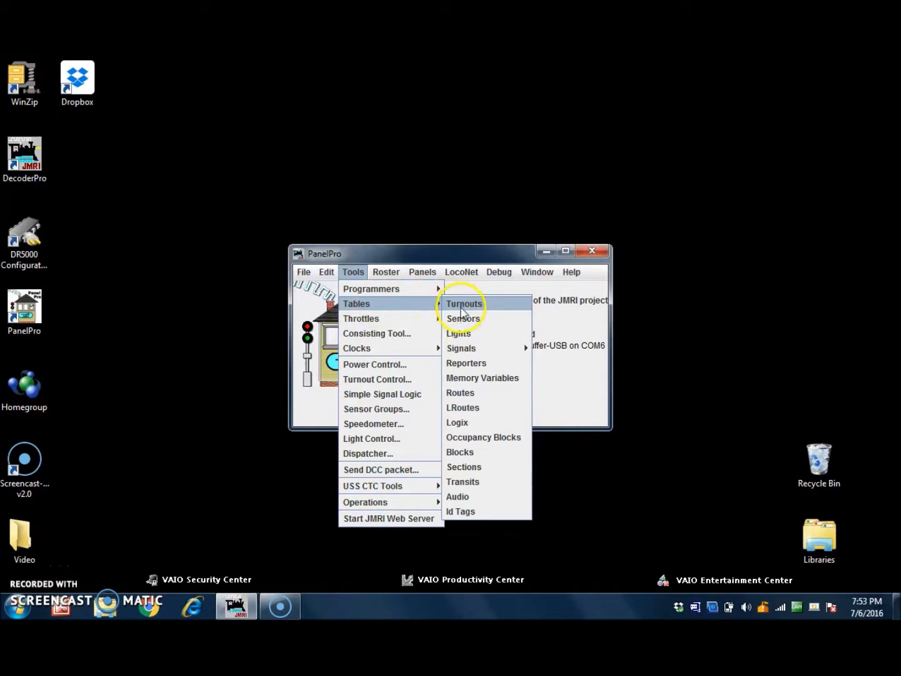
click(470, 319)
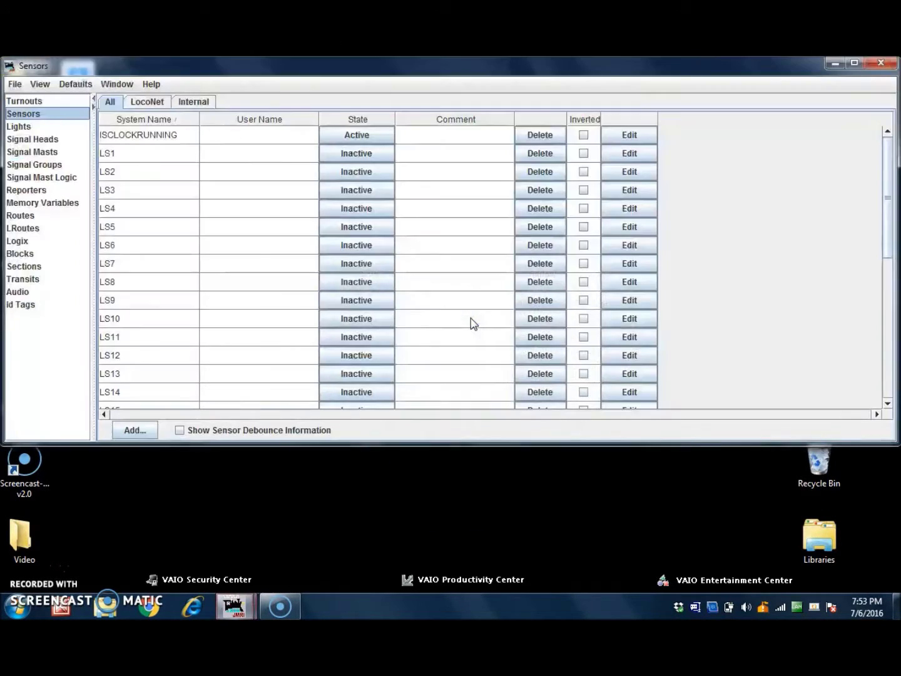
click(850, 62)
scroll(505, 320, down, 3)
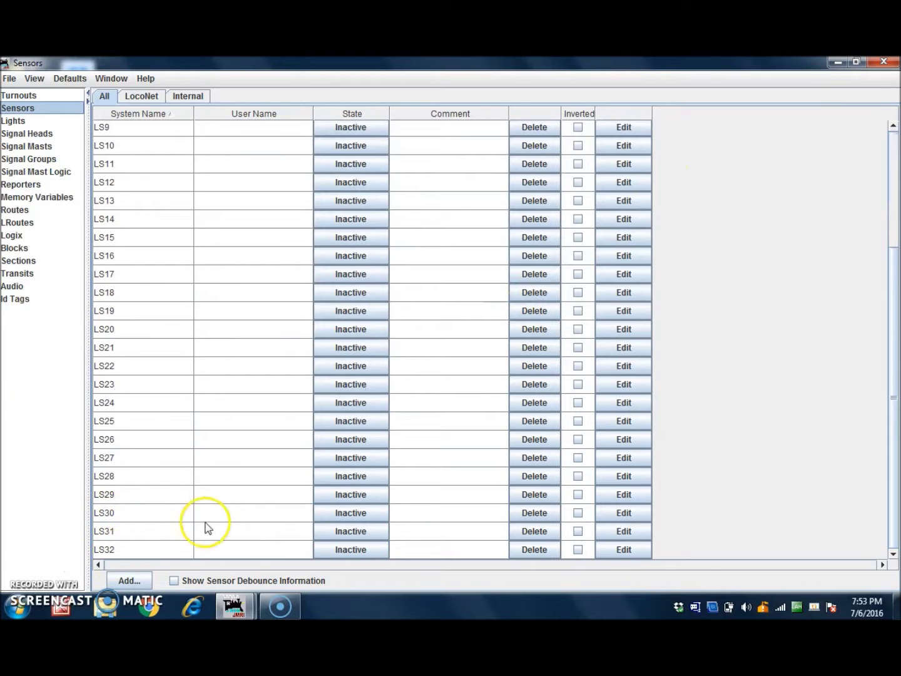
scroll(247, 508, up, 3)
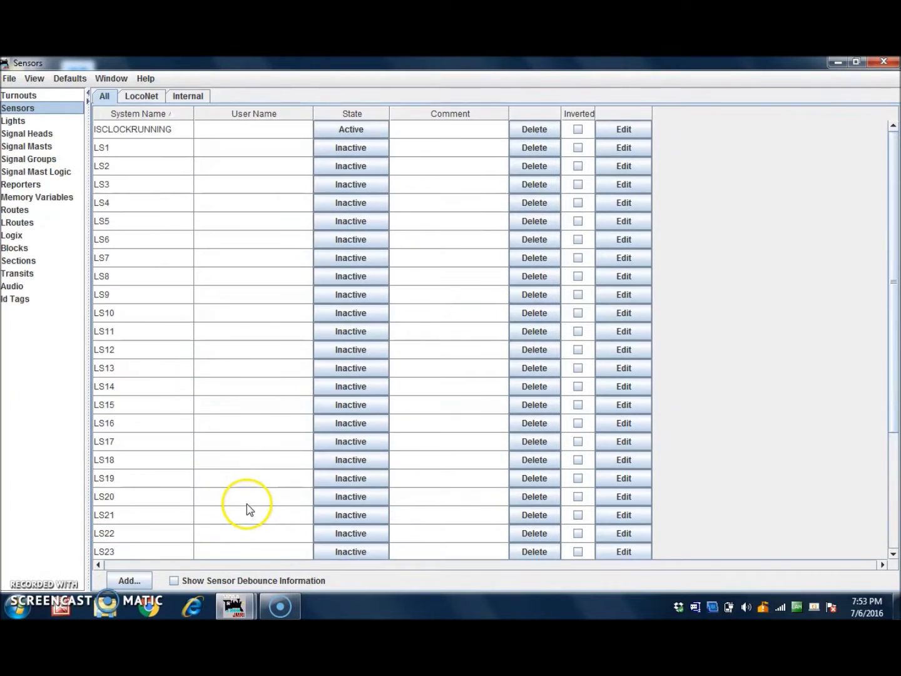
click(15, 237)
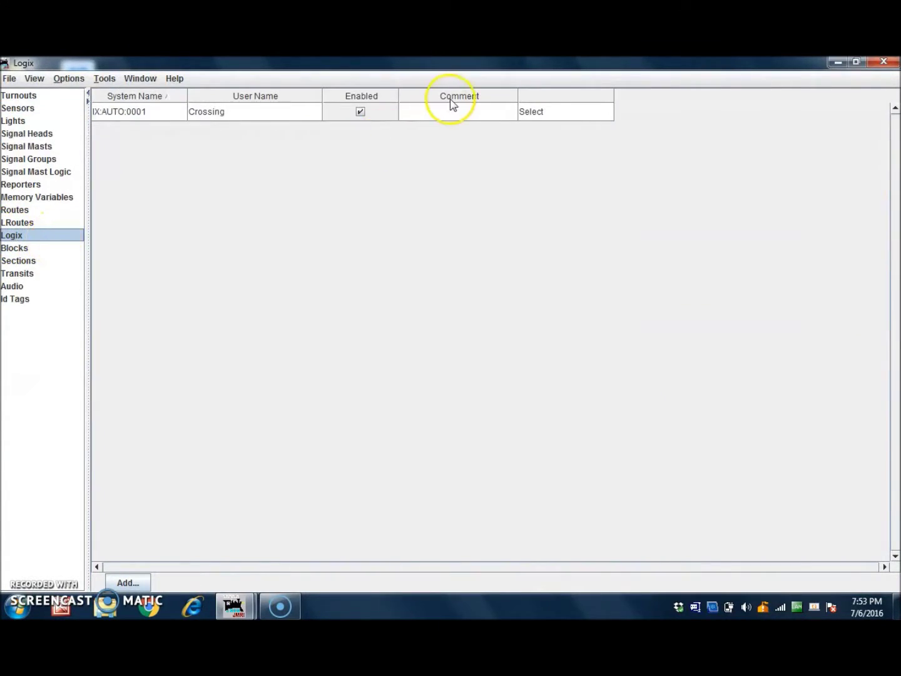
Reopen the Logix table via Tools > Tables and choose Edit on the Crossing row
click(884, 61)
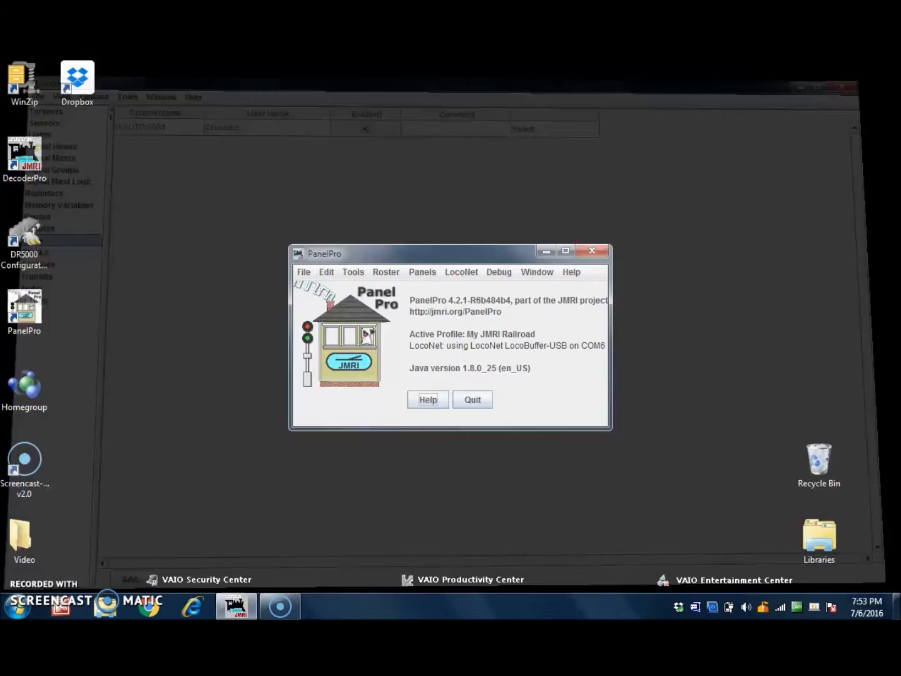
click(352, 273)
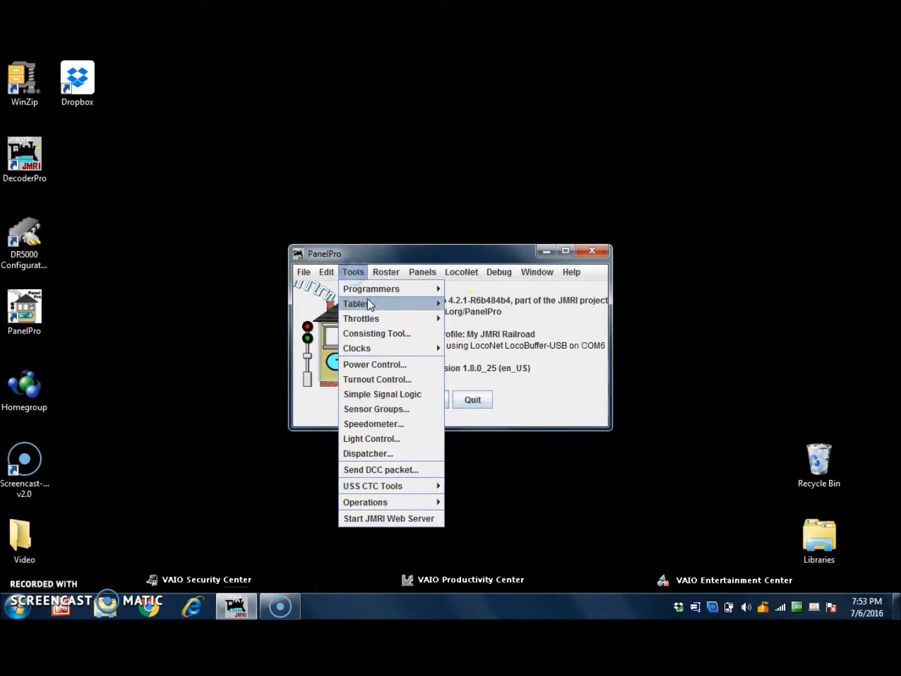
mouse_move(438, 303)
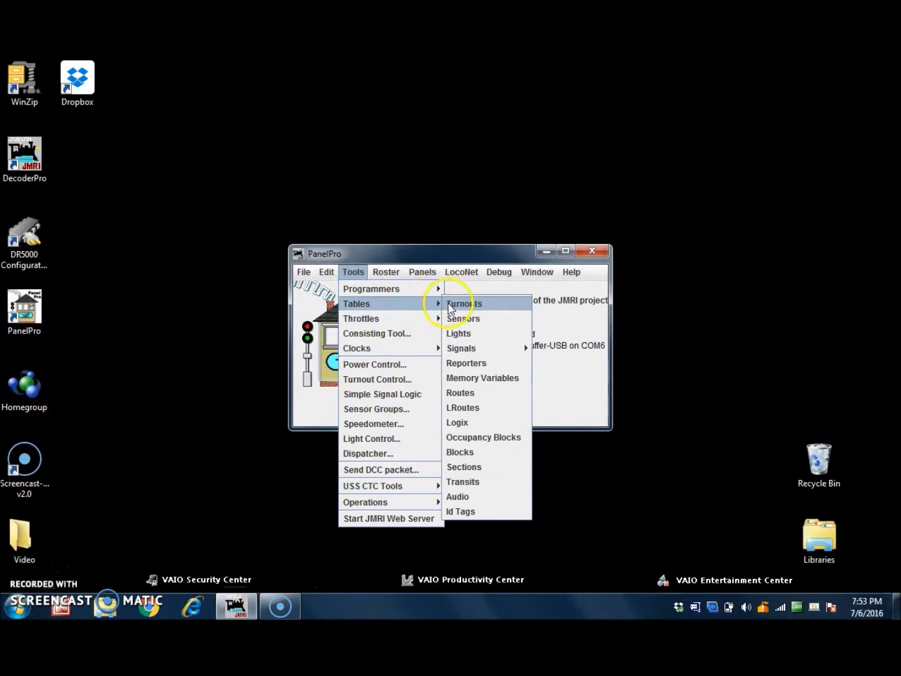
click(474, 423)
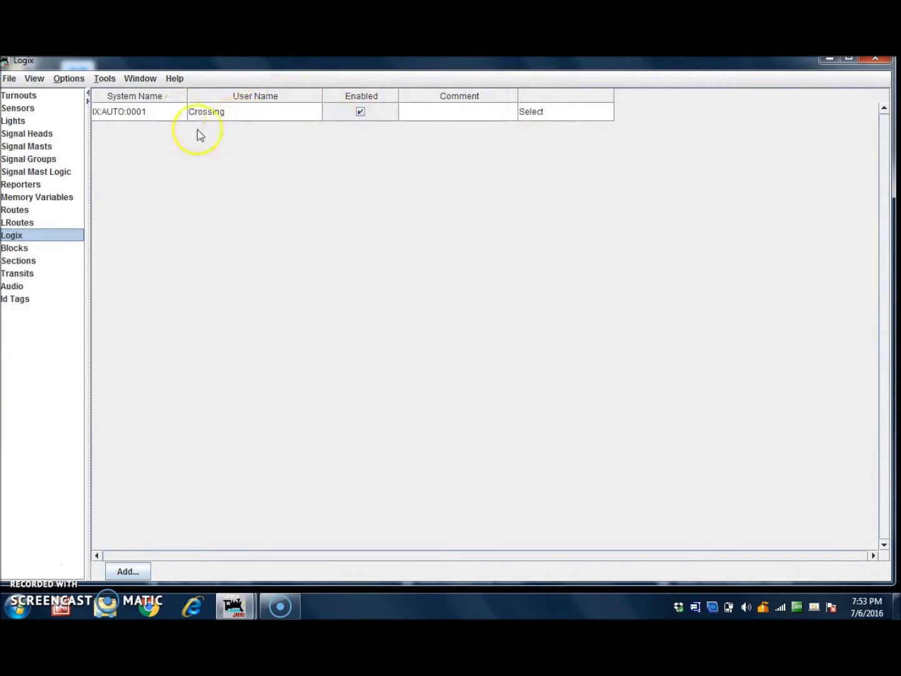
click(535, 118)
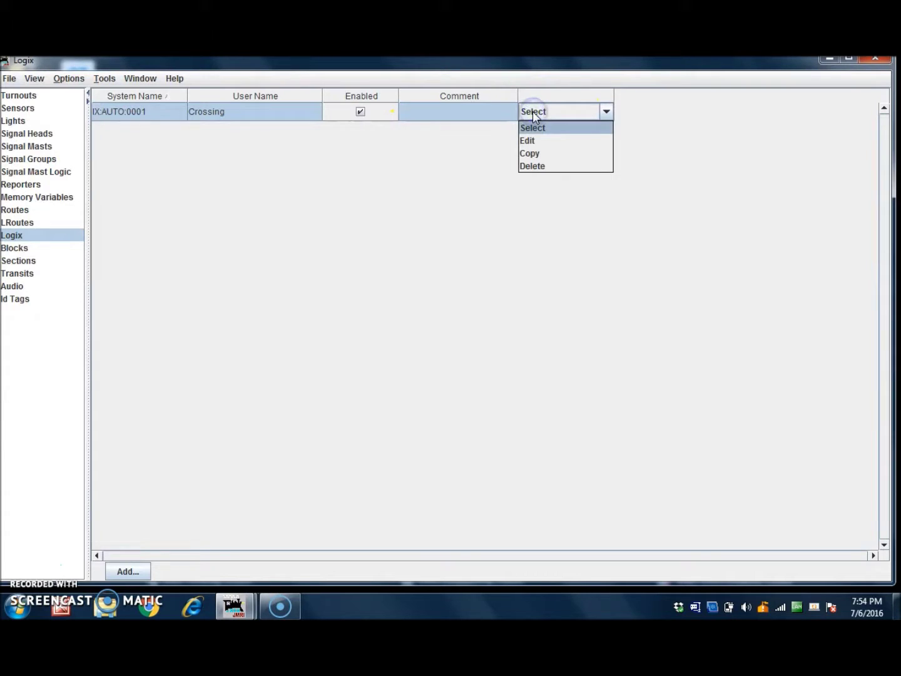
drag(535, 119, 537, 143)
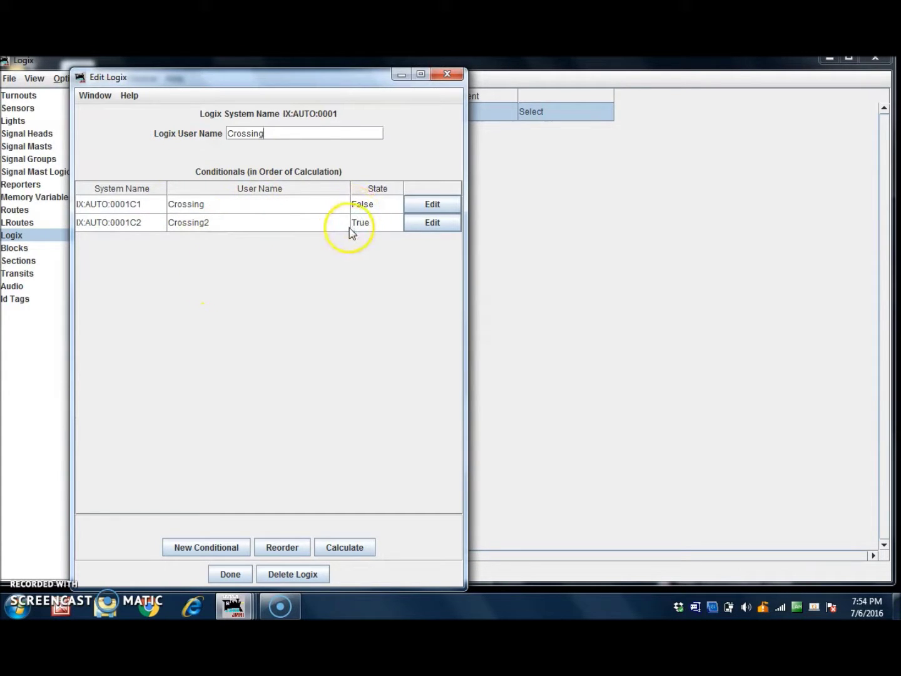
Open the Crossing conditional and review its Sensor LS1 Active antecedent
click(432, 204)
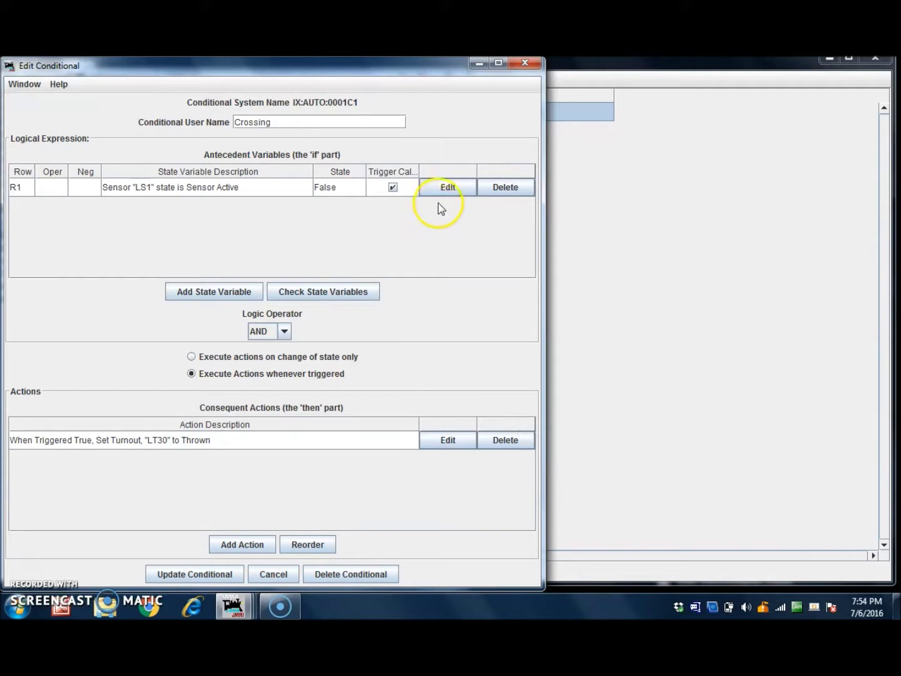
click(448, 188)
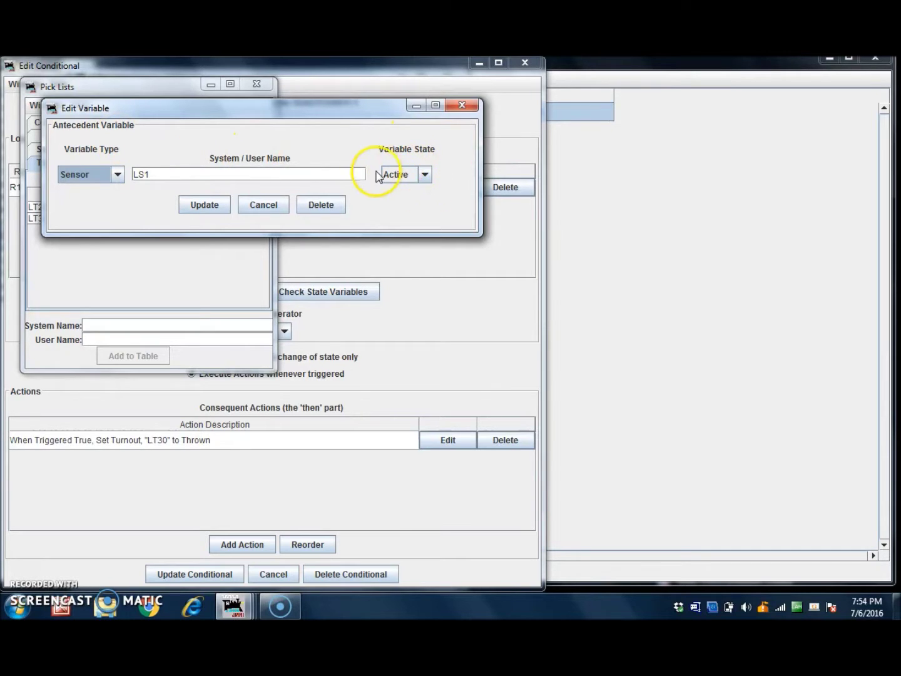
click(462, 105)
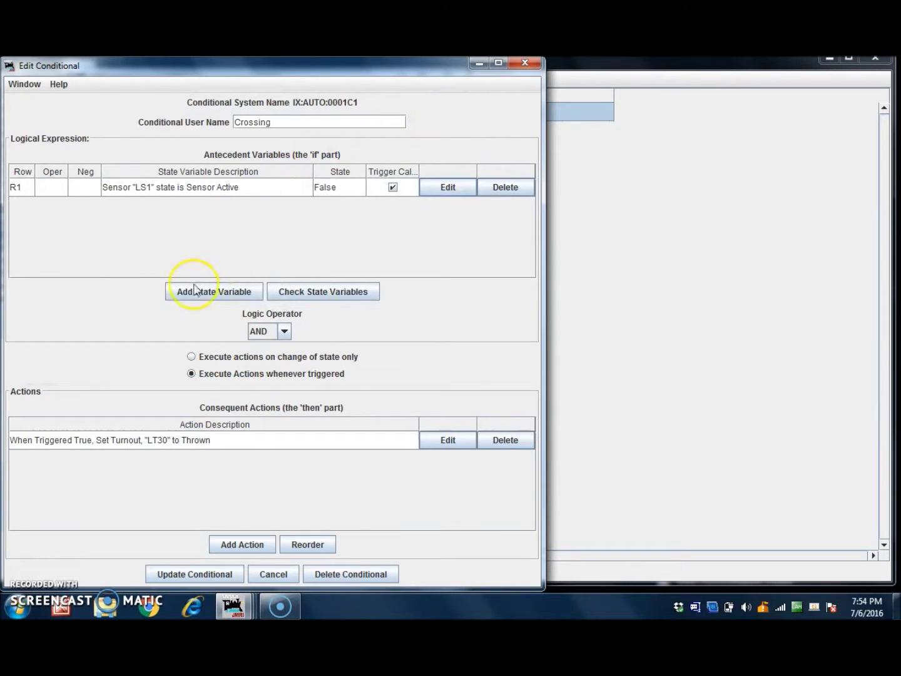
Keep AND as the logic operator and open the LT30 Thrown action for editing
click(285, 331)
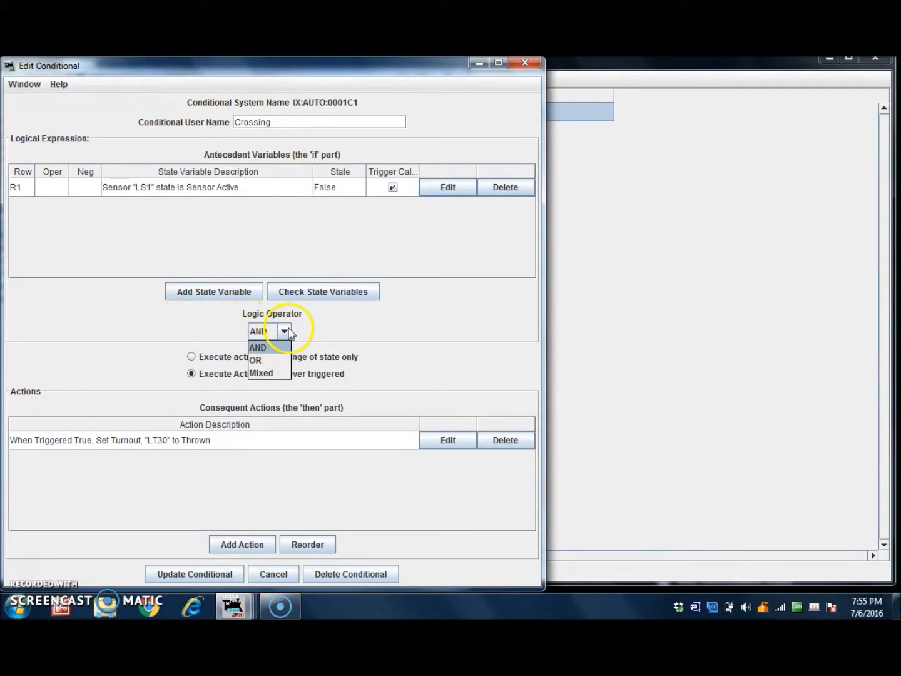
click(288, 330)
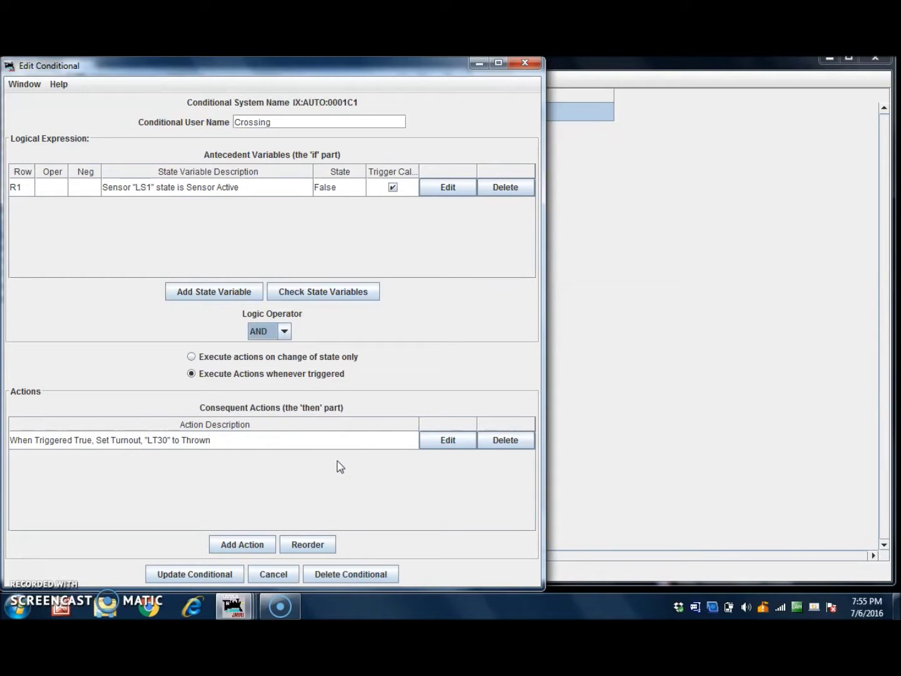
click(434, 442)
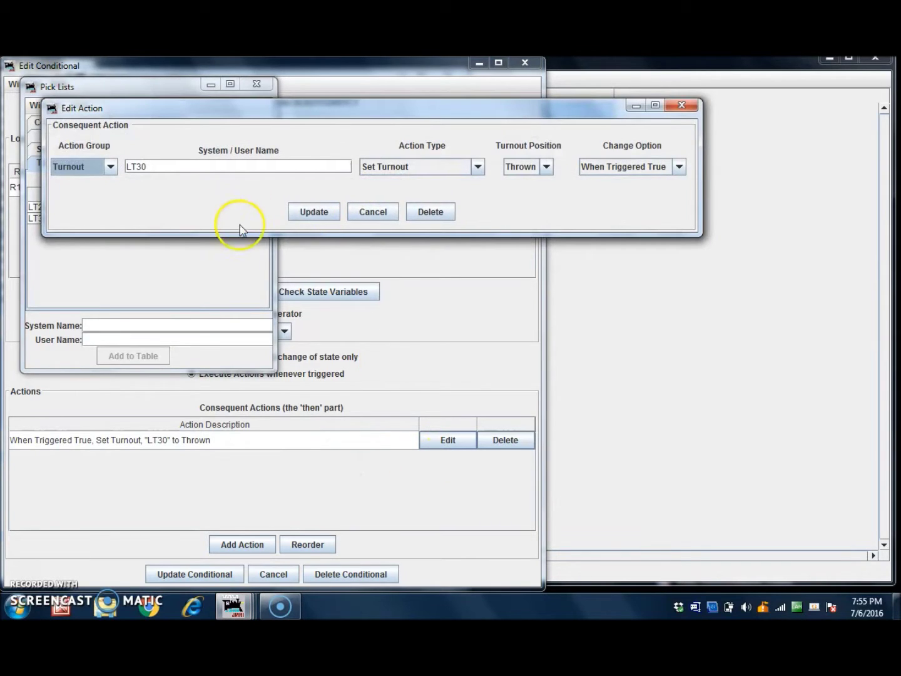
Confirm the action group Turnout with position Thrown, then close the Action and Crossing conditional editors
click(110, 166)
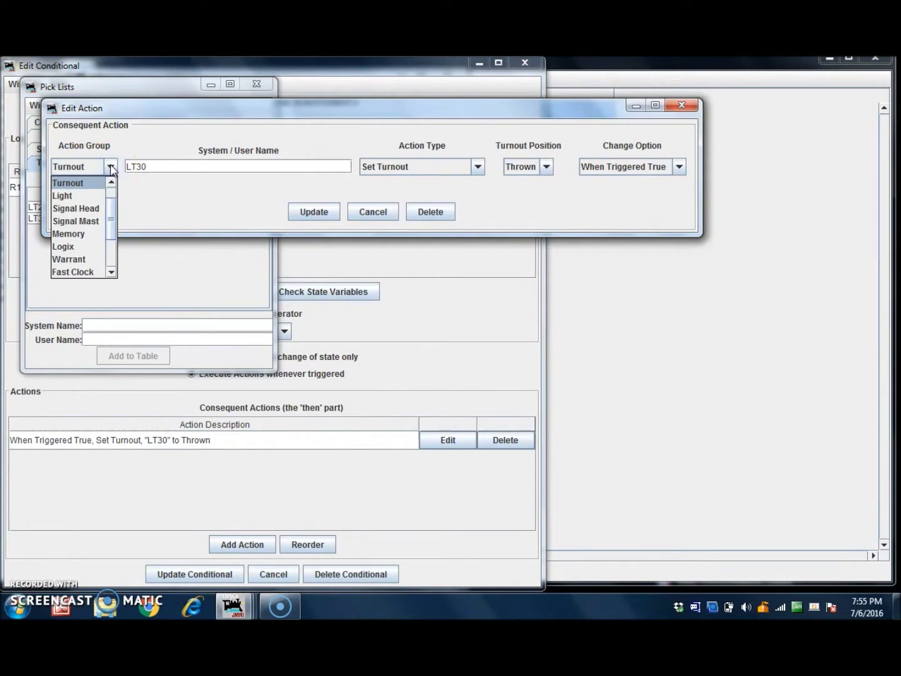
click(110, 167)
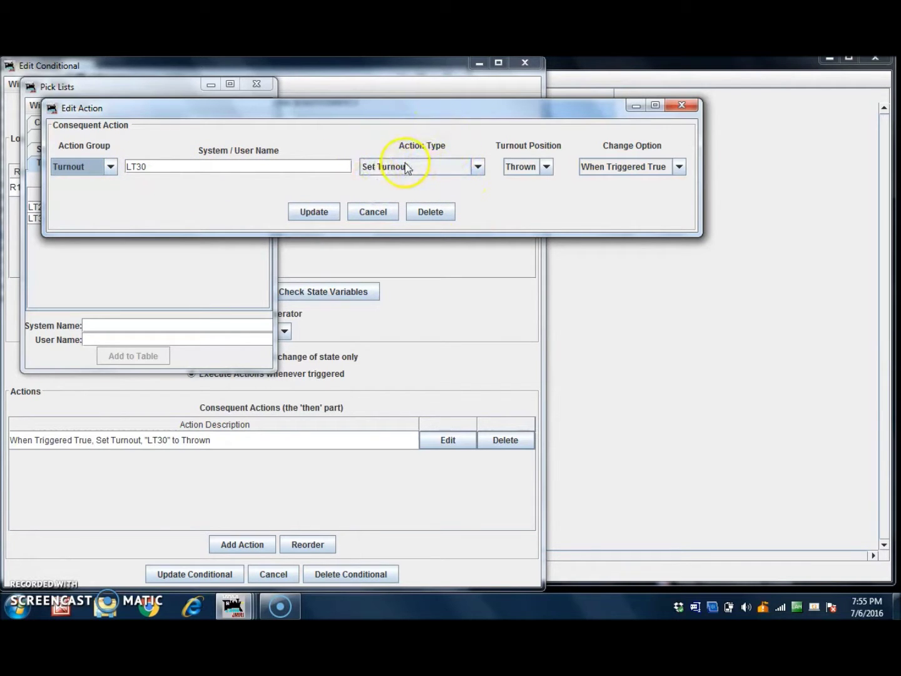
click(546, 167)
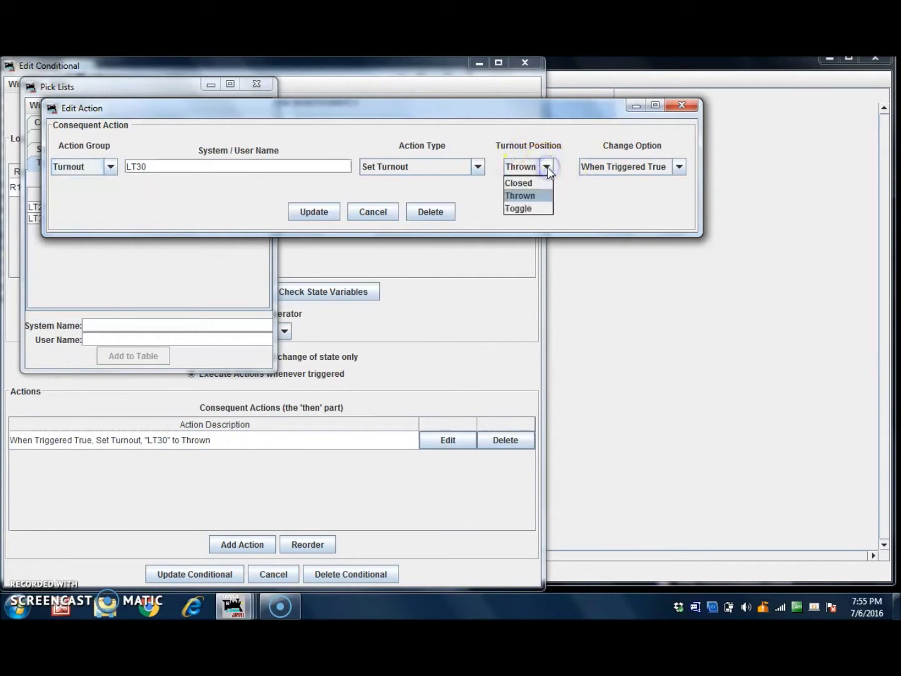
click(547, 167)
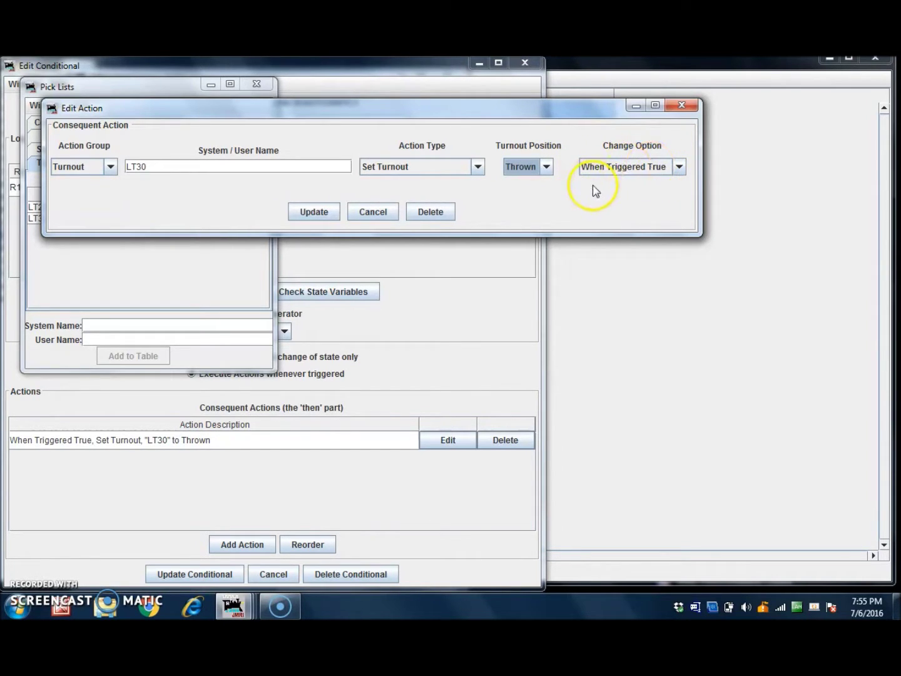
click(690, 104)
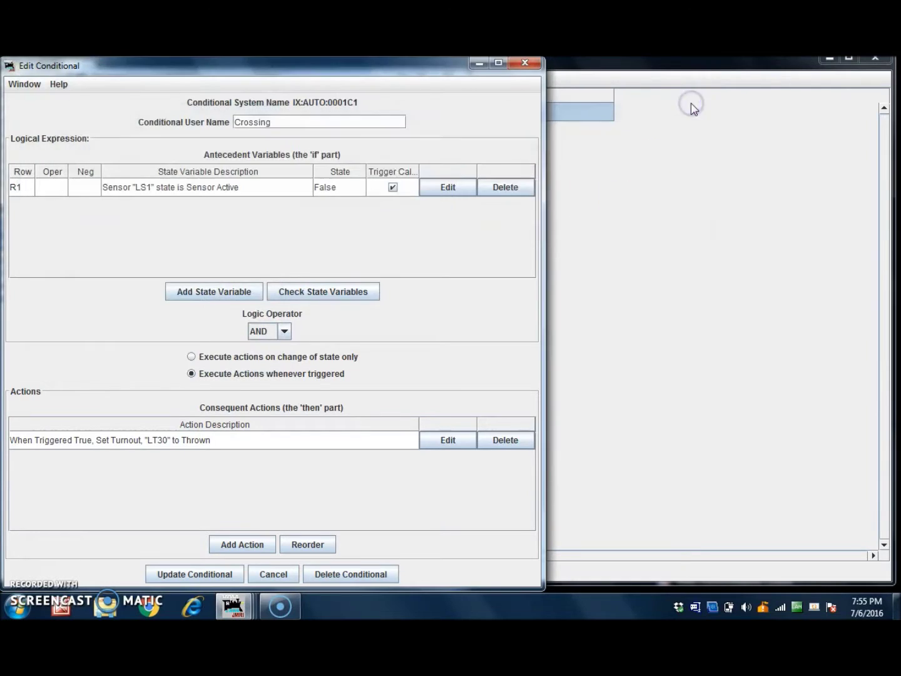
click(523, 65)
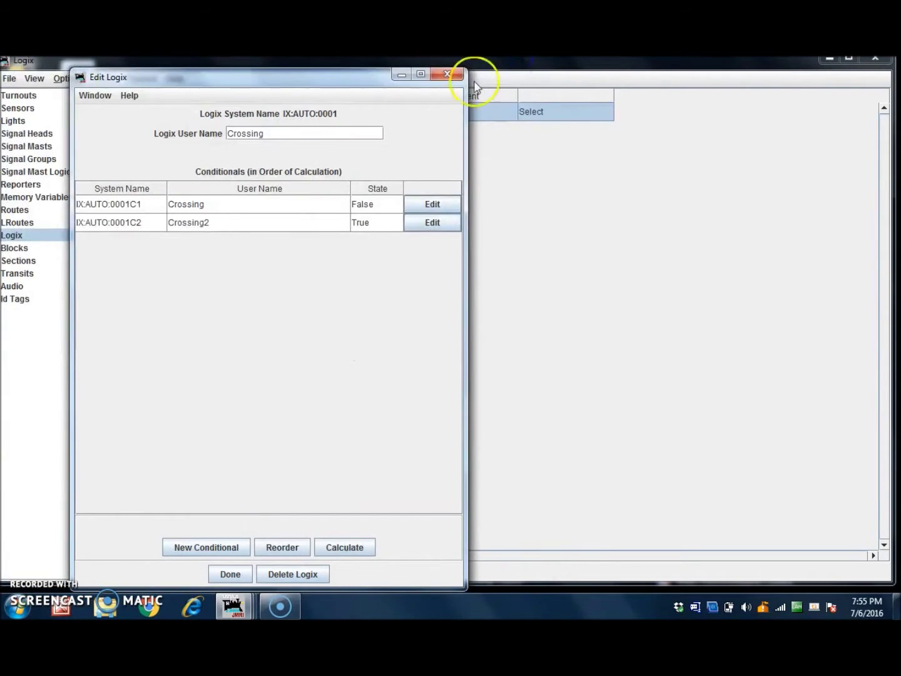
click(251, 223)
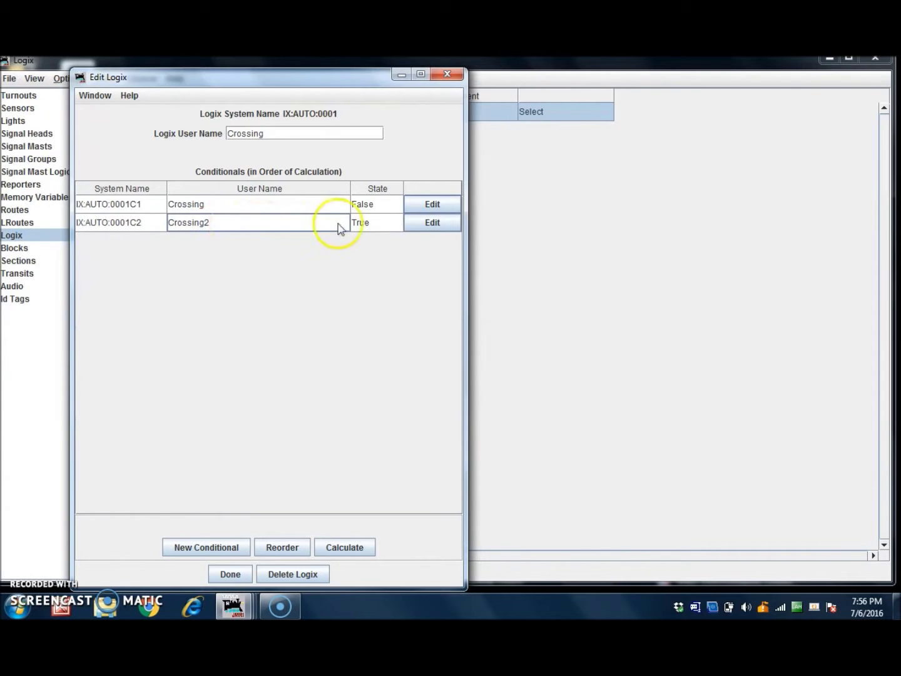
click(438, 224)
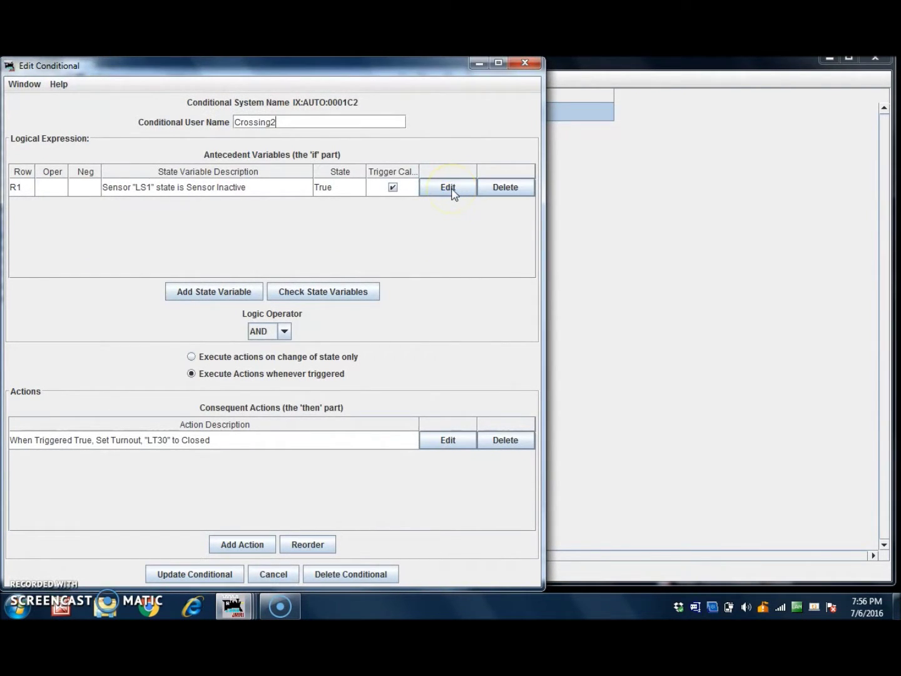
click(447, 188)
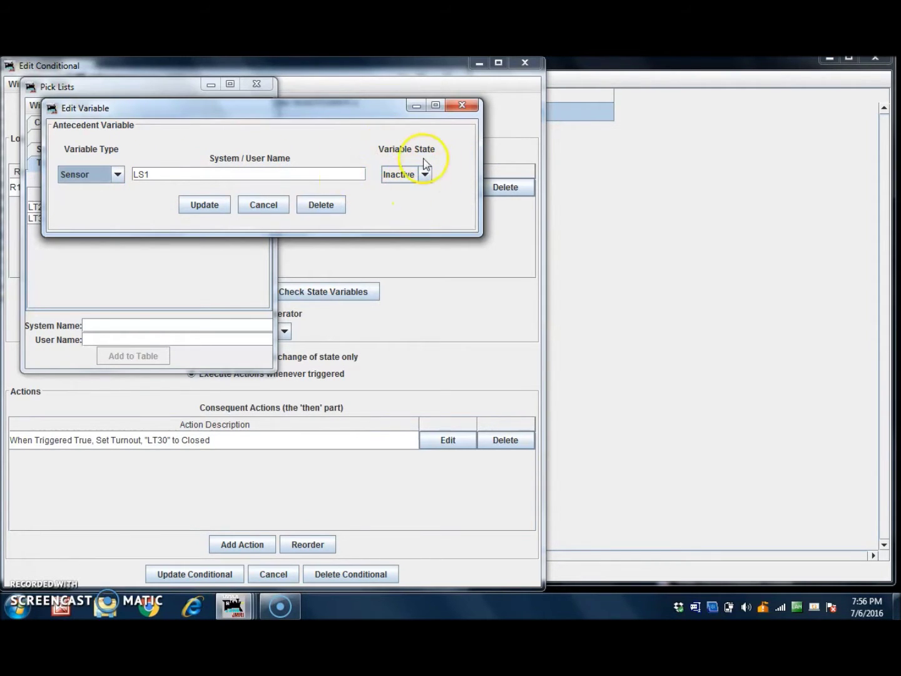
click(469, 114)
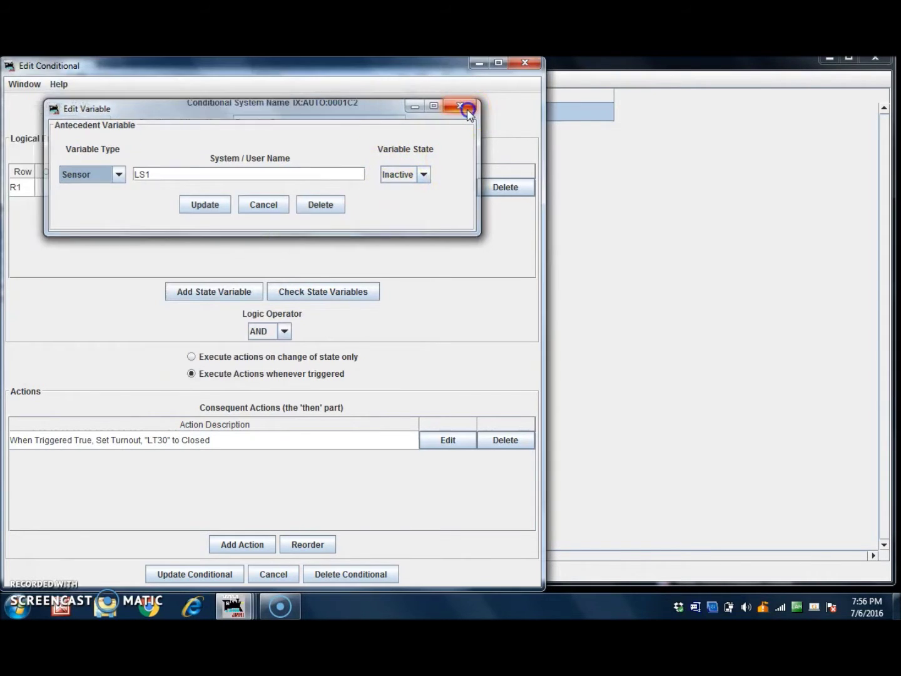
click(454, 443)
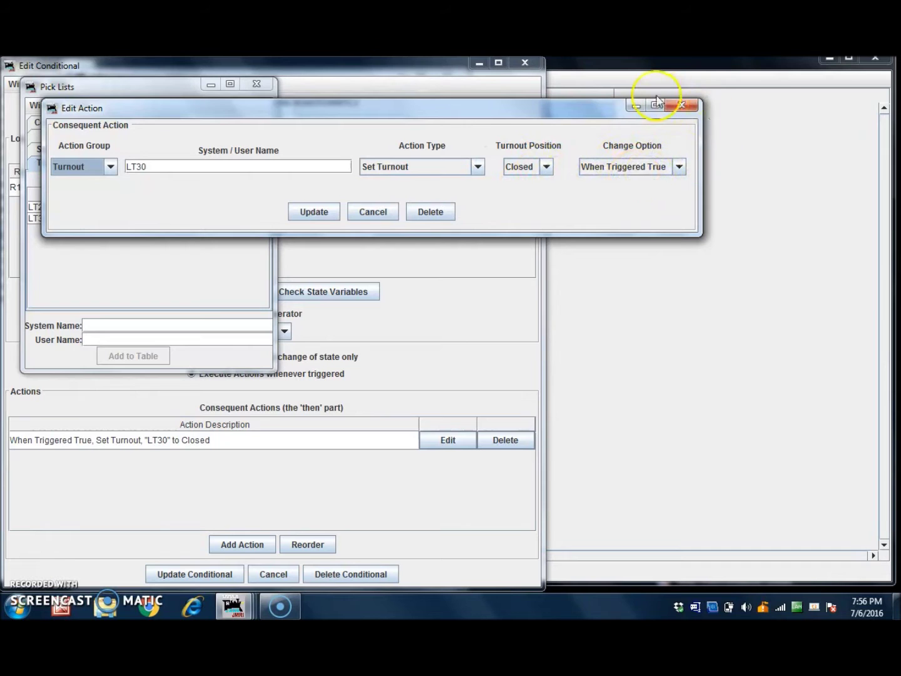
click(680, 106)
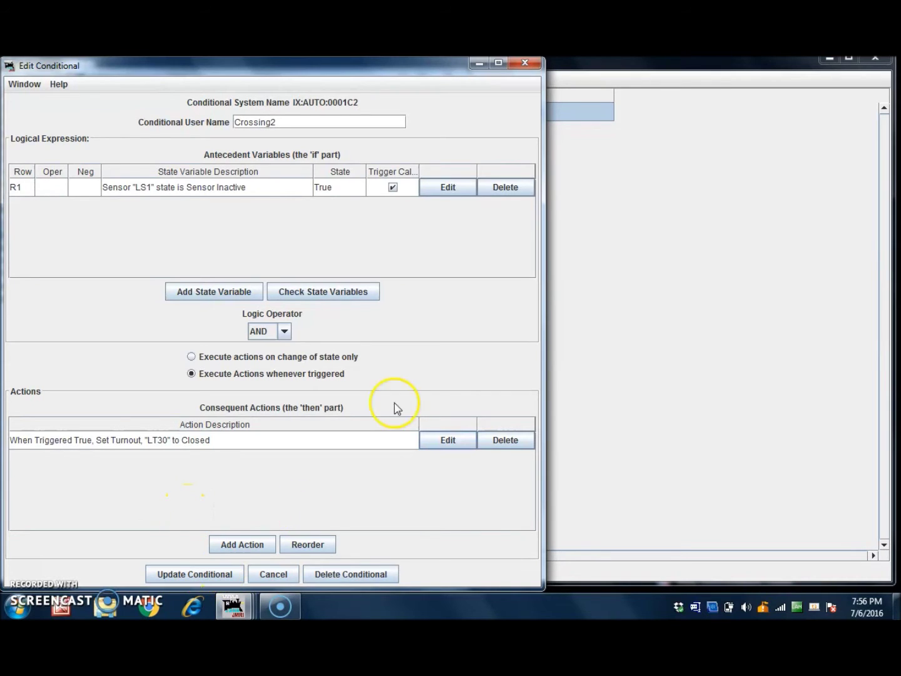
click(524, 65)
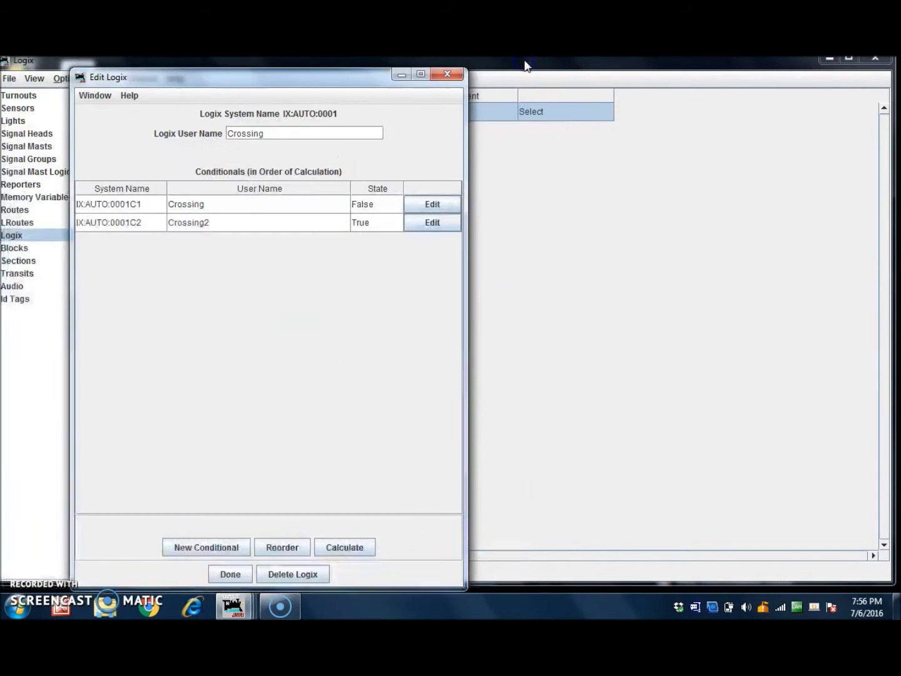
Close the Logix windows and open the LocoNet monitor full-screen to watch LS1 and LT30 messages
click(448, 76)
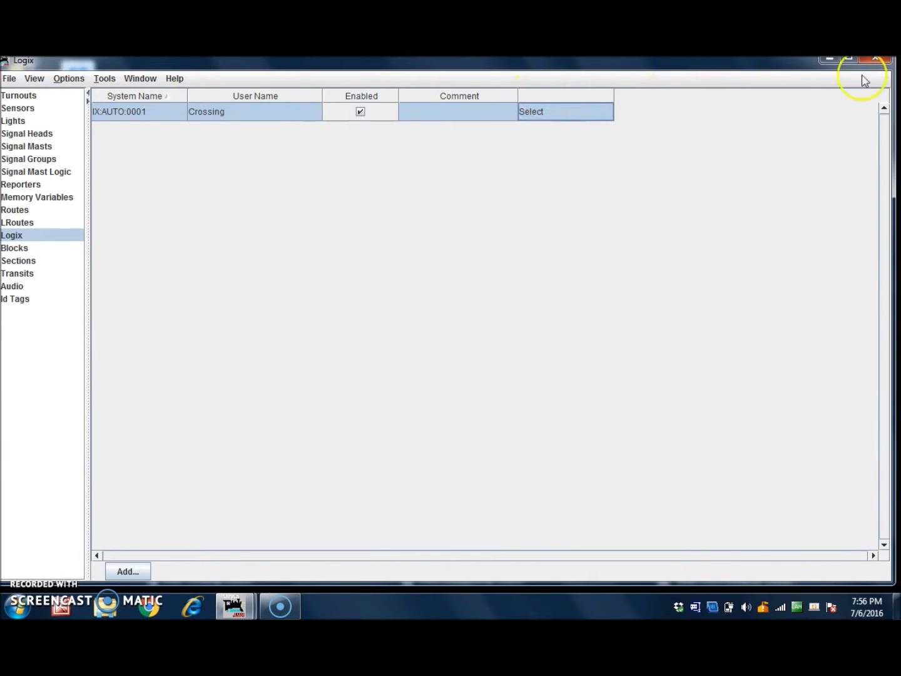
click(882, 60)
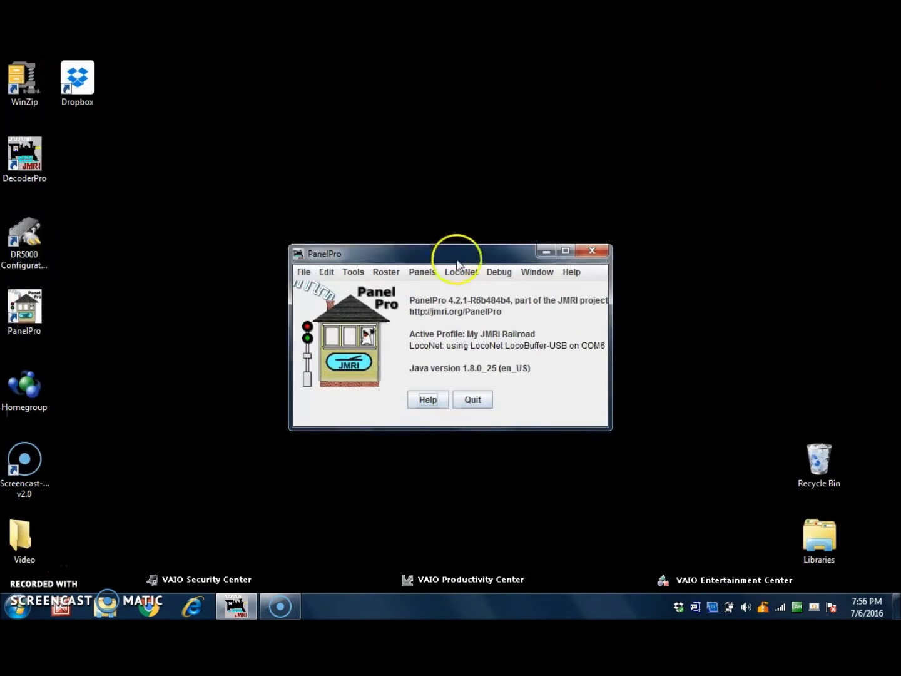
click(461, 272)
click(486, 289)
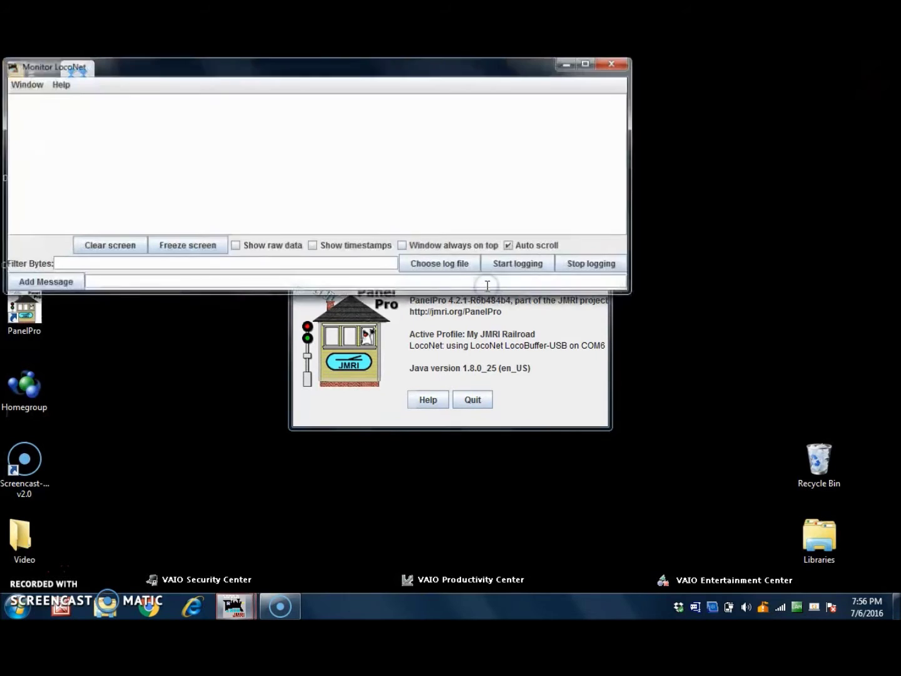
click(589, 65)
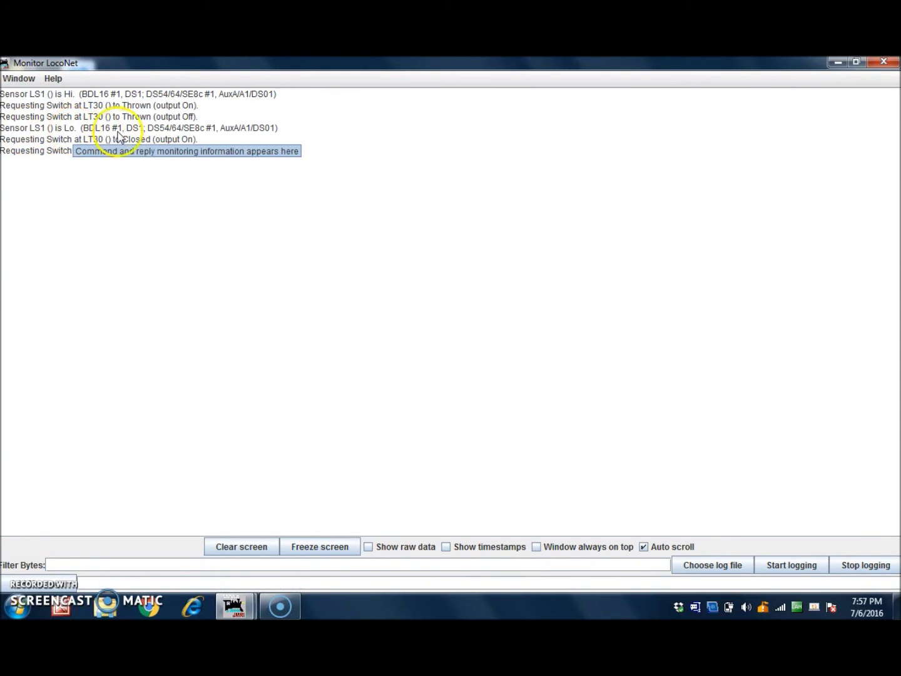
click(305, 274)
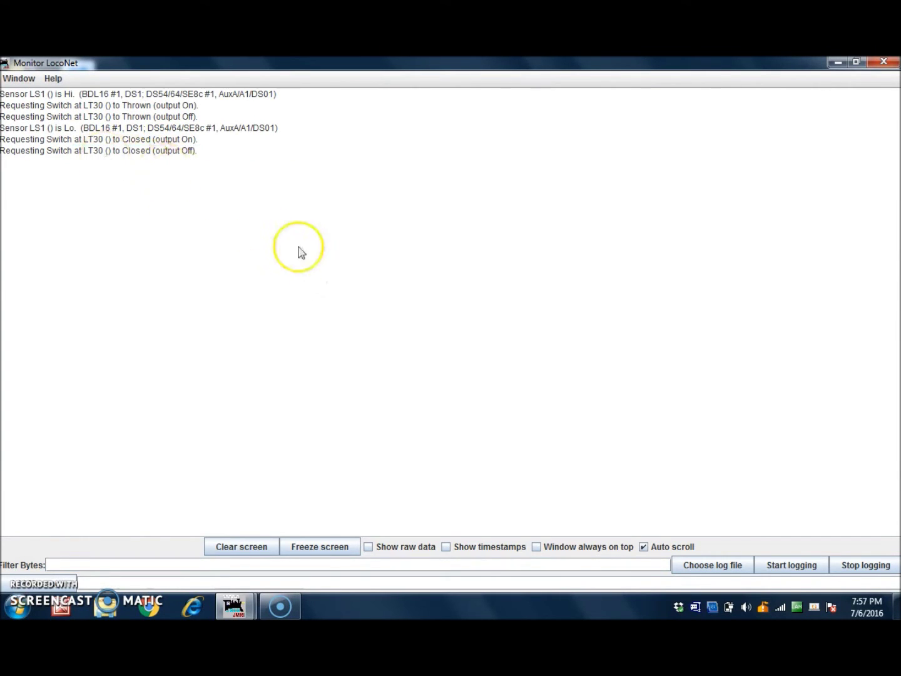